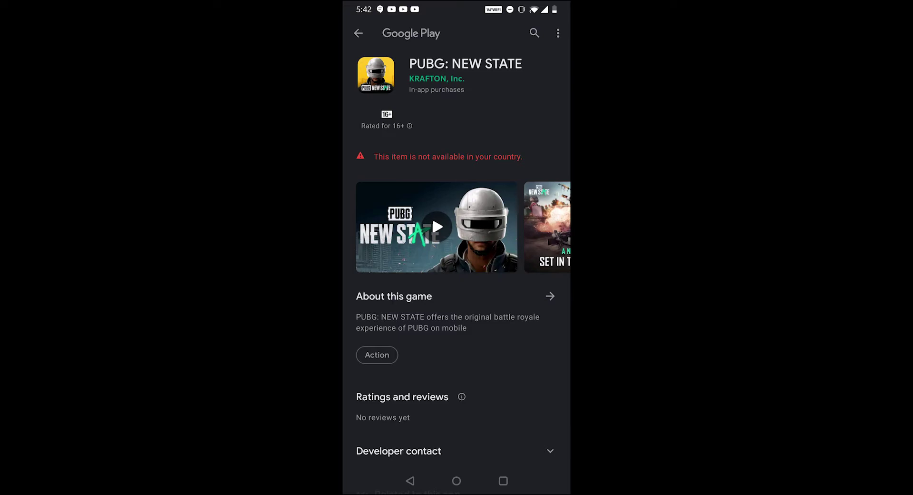
# - Leave the unavailable Play Store listing and return to the Chrome PUBG: NEW STATE APK page
pyautogui.click(503, 481)
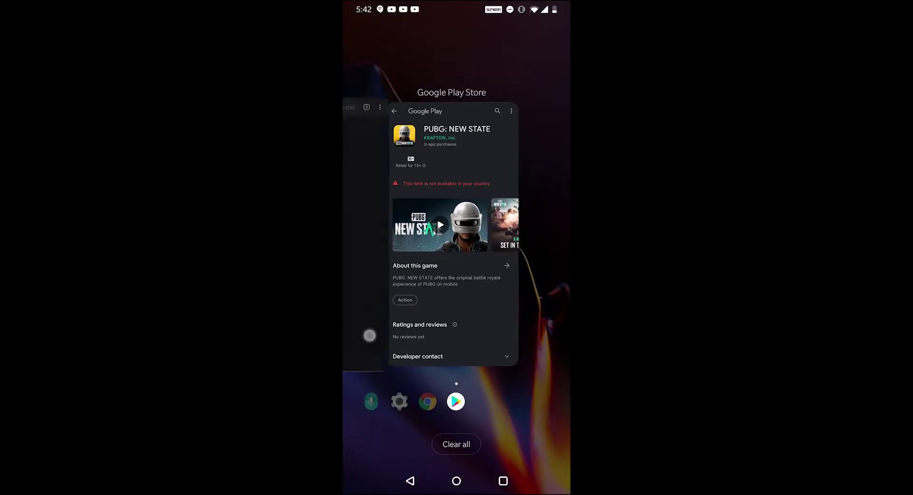
pyautogui.click(359, 238)
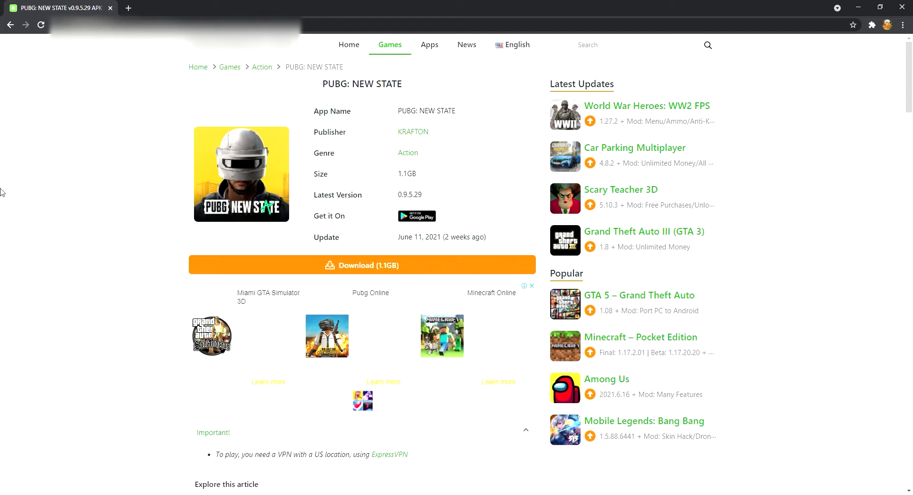
# - Scroll the PUBG: NEW STATE article down to the Important note requiring a US VPN
pyautogui.scroll(-5, 1, 191)
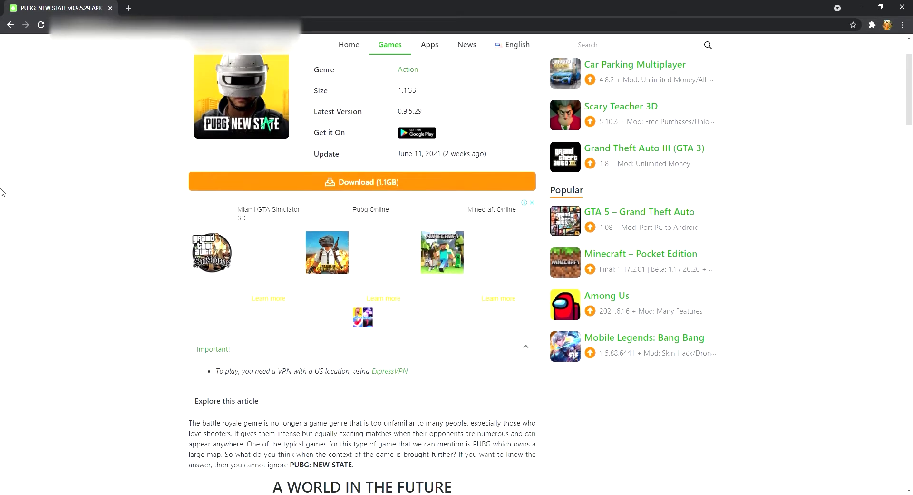
pyautogui.scroll(-2, 1, 192)
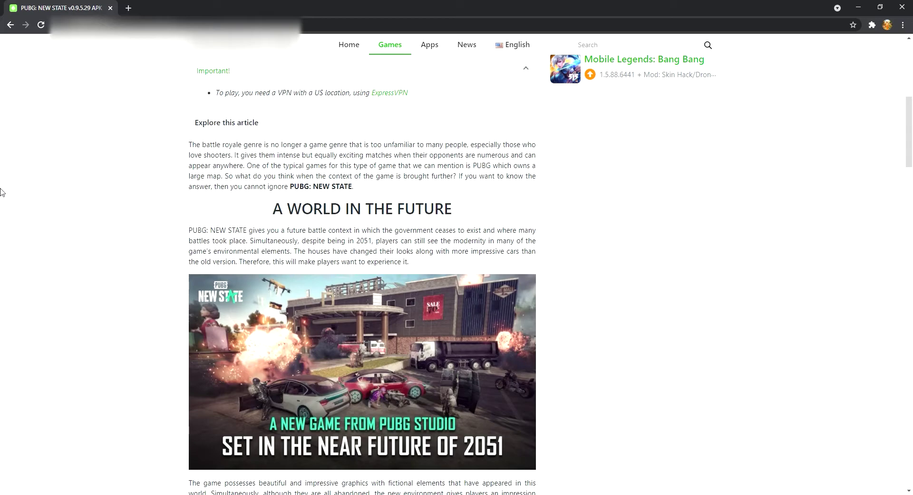
pyautogui.scroll(-8, 1, 191)
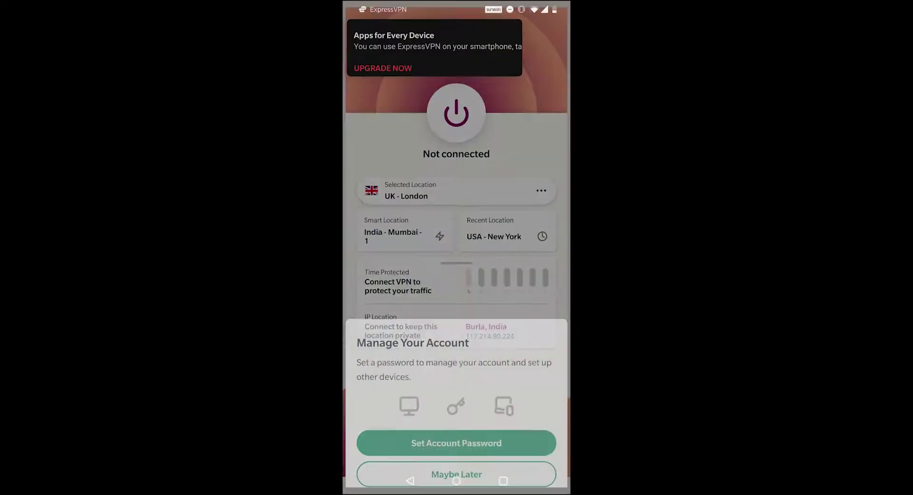
# - Skip the account prompt, connect ExpressVPN via USA - New York, and go home
pyautogui.press('Escape')
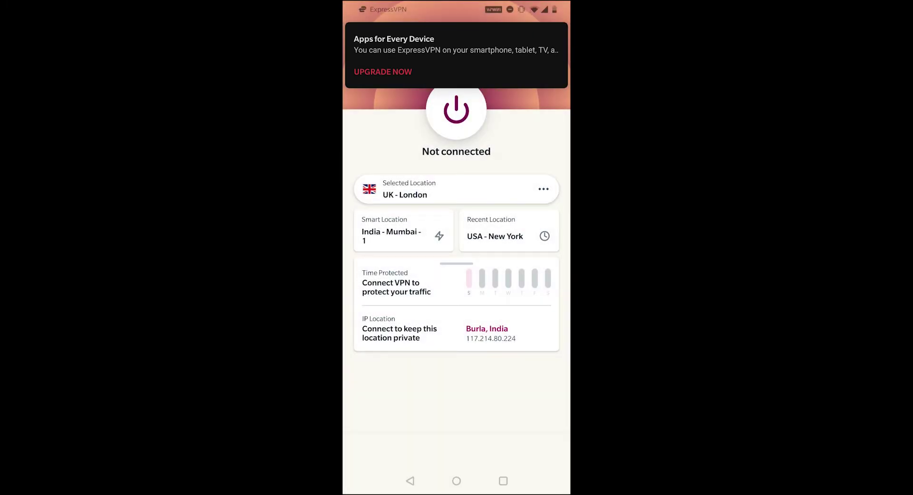
pyautogui.click(409, 189)
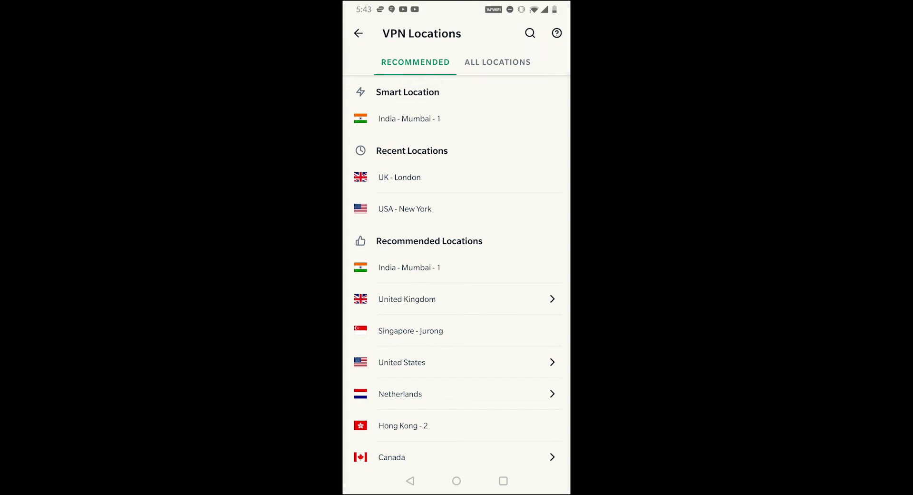
pyautogui.click(489, 198)
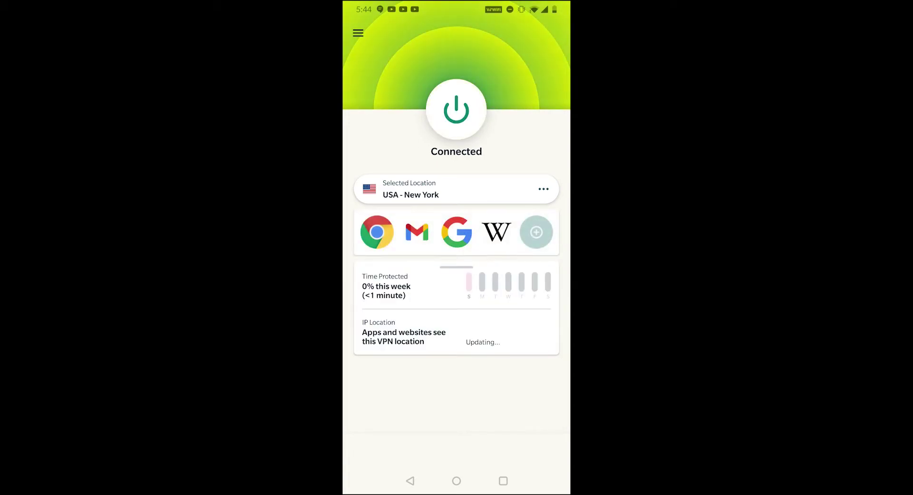
pyautogui.click(457, 481)
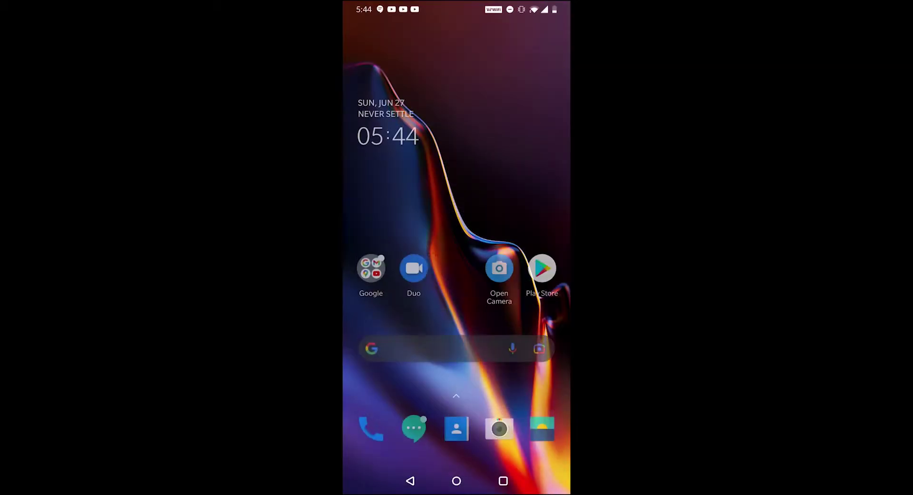
# - Launch PUBG: NEW STATE from the app drawer and confirm its 'Cannot connect to the server' notice
pyautogui.moveTo(456, 381); pyautogui.dragTo(456, 191)
pyautogui.scroll(-3, 456, 278)
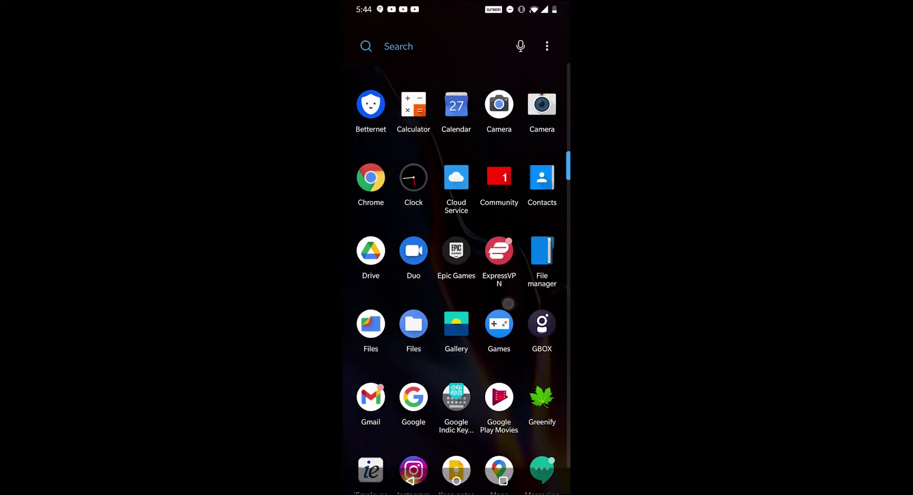
pyautogui.scroll(-5, 456, 278)
pyautogui.scroll(-2, 456, 278)
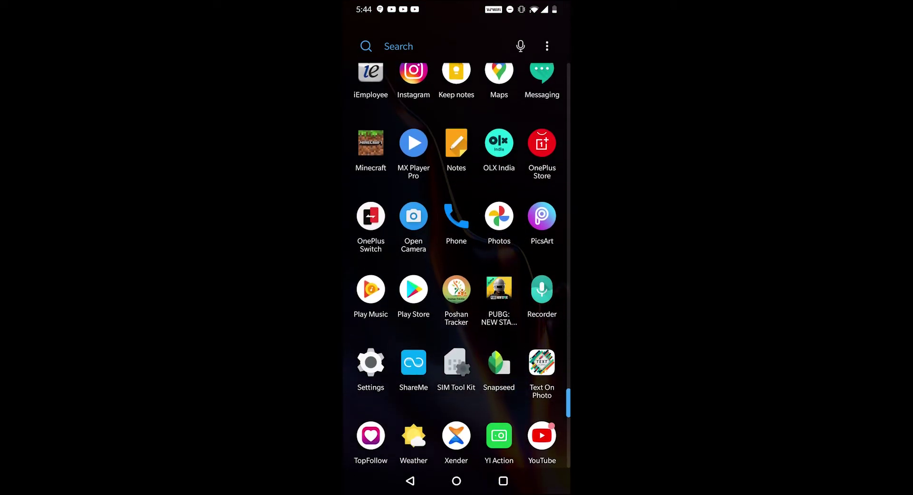
pyautogui.click(499, 288)
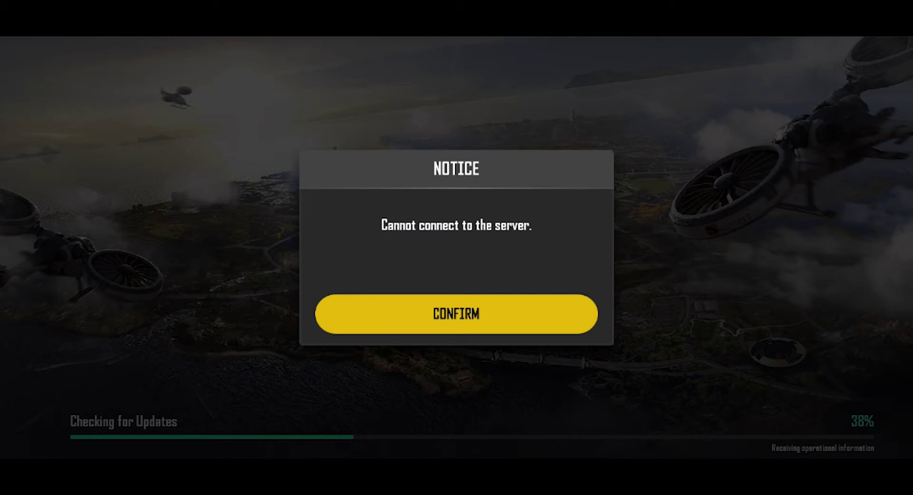
pyautogui.click(518, 331)
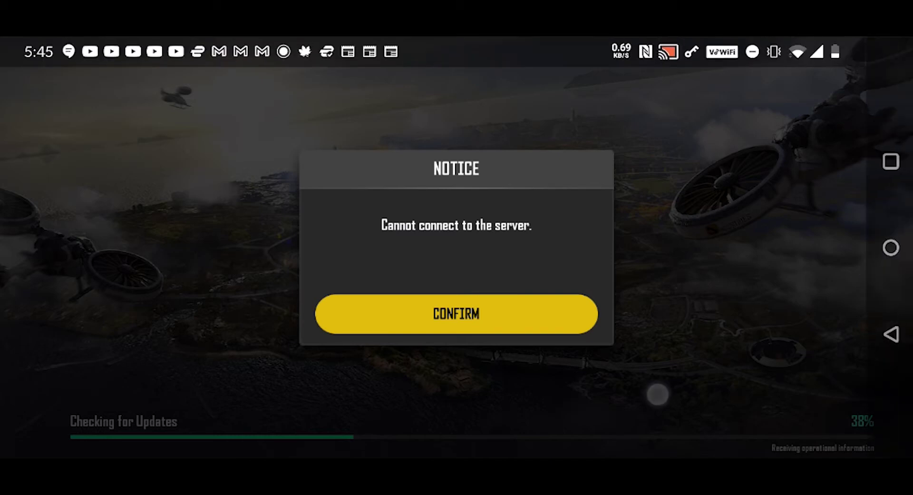
# - Switch ExpressVPN's location from USA - New York to UK - London
pyautogui.click(889, 246)
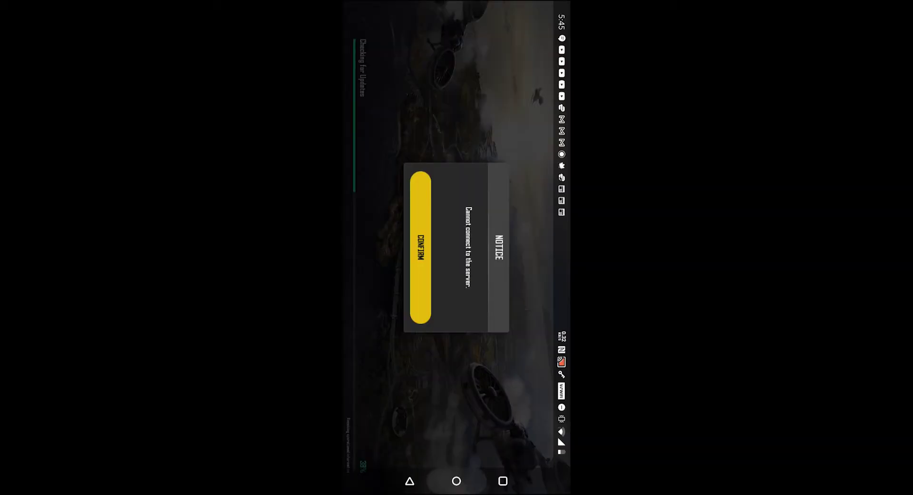
pyautogui.click(502, 480)
pyautogui.moveTo(391, 224); pyautogui.dragTo(520, 223)
pyautogui.click(421, 262)
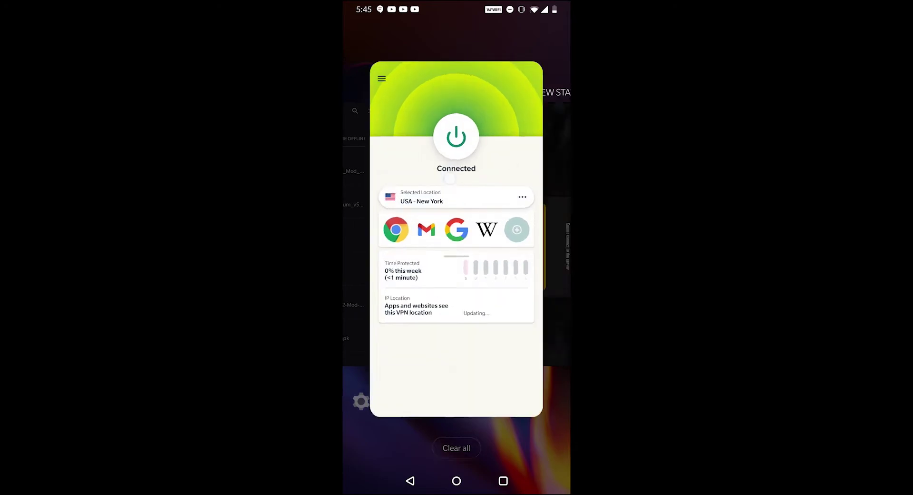
pyautogui.click(428, 189)
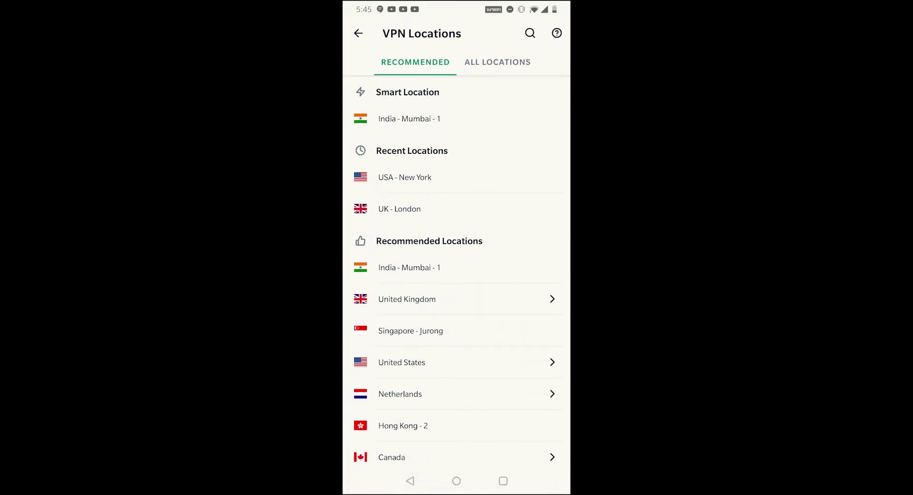
pyautogui.click(502, 204)
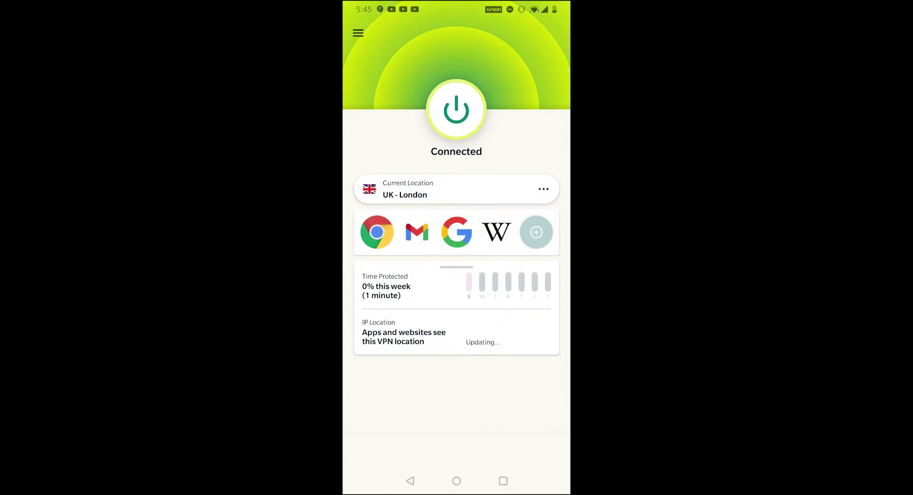
pyautogui.click(503, 480)
# - Check PUBG: NEW STATE (ALPHA) app storage: 1.35 GB total, 139 kB cache
pyautogui.moveTo(404, 238); pyautogui.dragTo(523, 237)
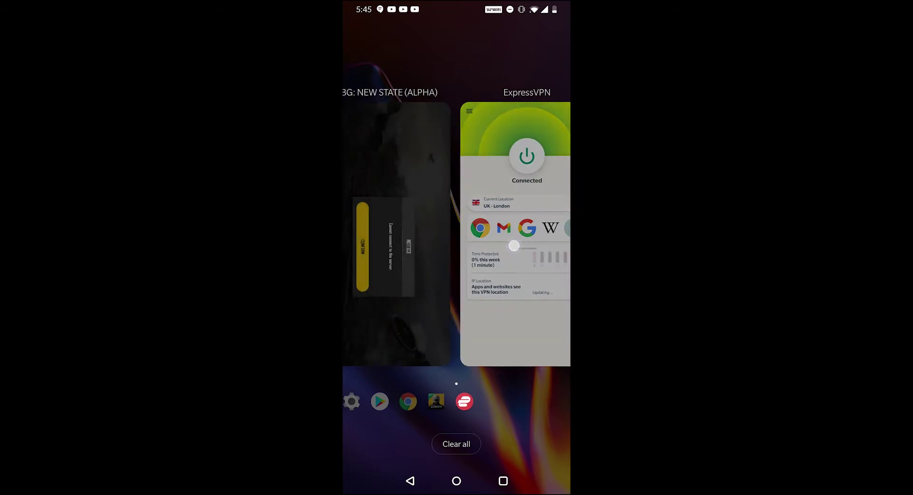
pyautogui.click(478, 234)
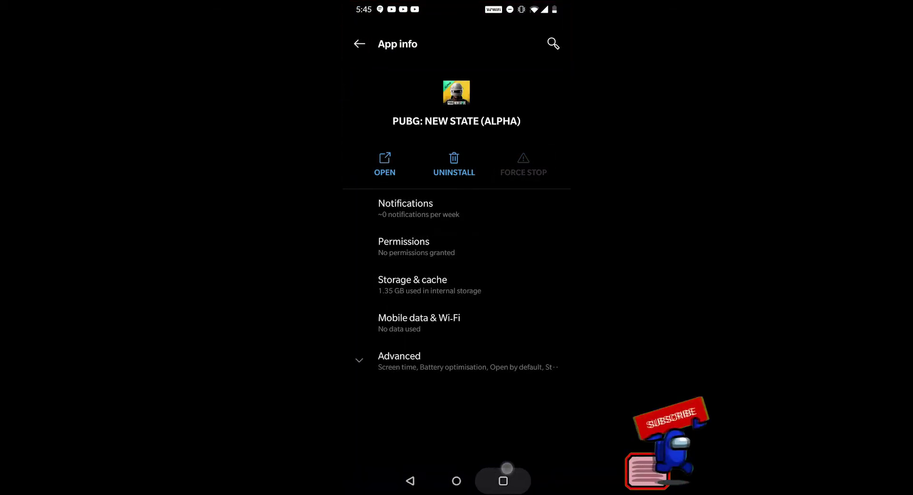
pyautogui.click(481, 250)
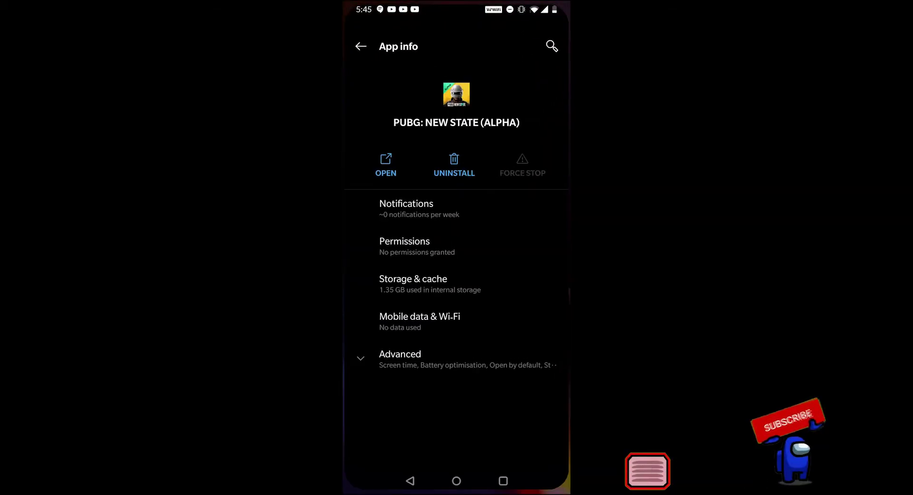
pyautogui.click(498, 289)
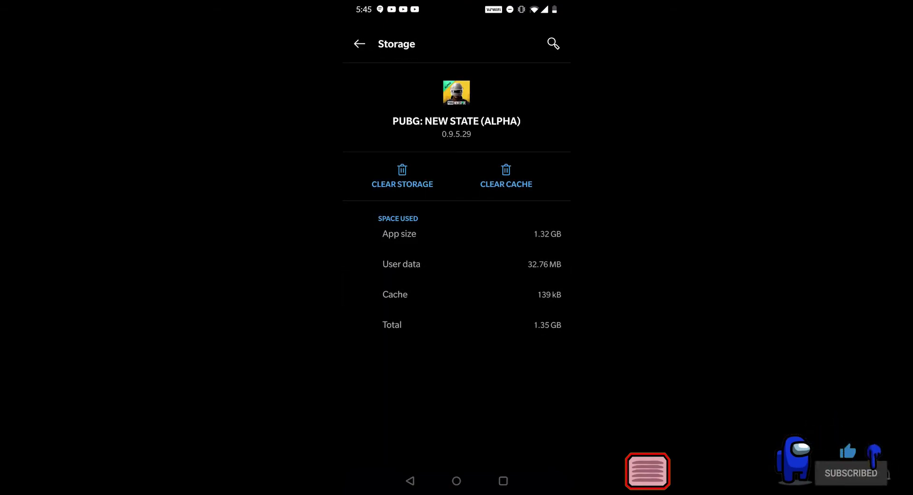
pyautogui.click(503, 480)
# - Verify ExpressVPN shows Connected through UK - London
pyautogui.moveTo(409, 238); pyautogui.dragTo(547, 237)
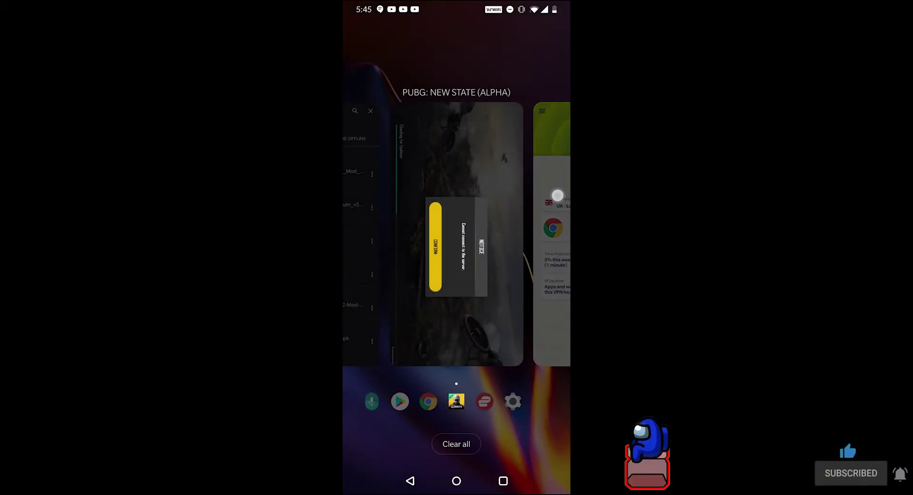
pyautogui.click(556, 214)
pyautogui.click(504, 480)
# - Return to PUBG: NEW STATE and retry the connection, which still stalls at 38%
pyautogui.moveTo(404, 238); pyautogui.dragTo(532, 238)
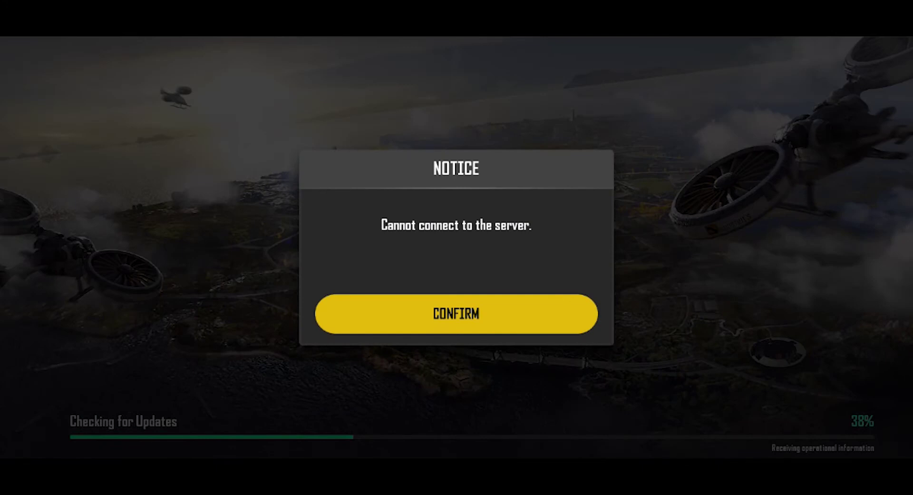
pyautogui.click(503, 321)
pyautogui.moveTo(903, 213); pyautogui.dragTo(835, 214)
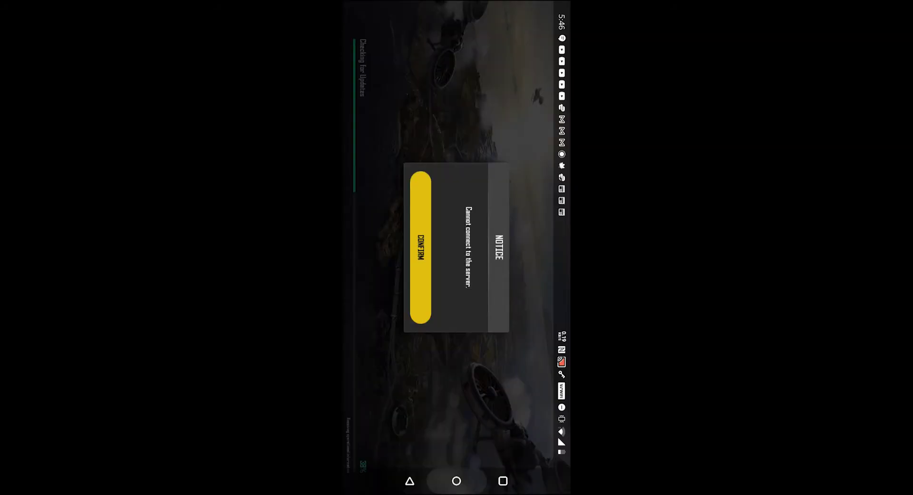
pyautogui.click(503, 480)
# - Disconnect ExpressVPN so it shows Not connected, then open the app drawer
pyautogui.moveTo(381, 237); pyautogui.dragTo(523, 238)
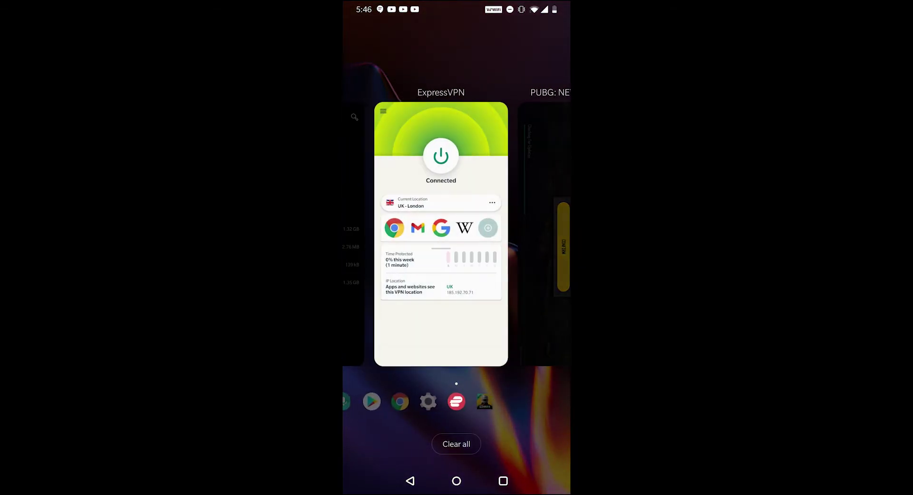
pyautogui.click(456, 238)
pyautogui.click(456, 109)
pyautogui.click(456, 480)
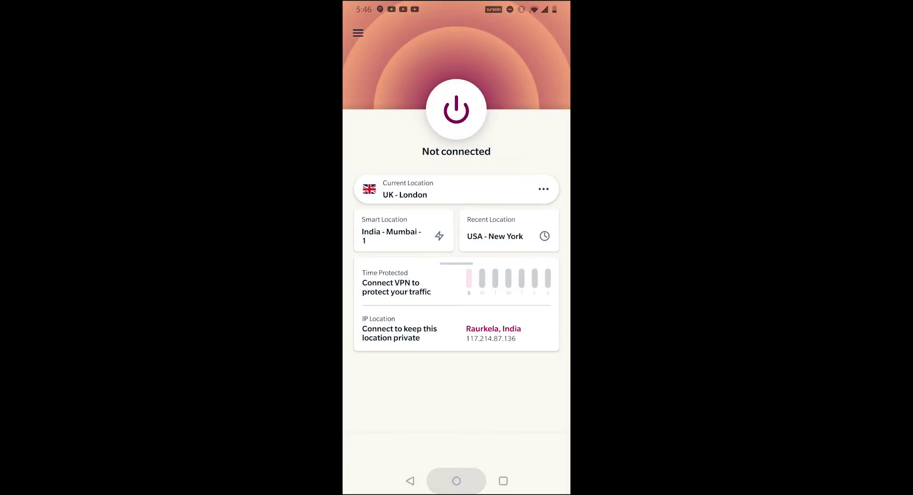
pyautogui.moveTo(457, 404); pyautogui.dragTo(456, 190)
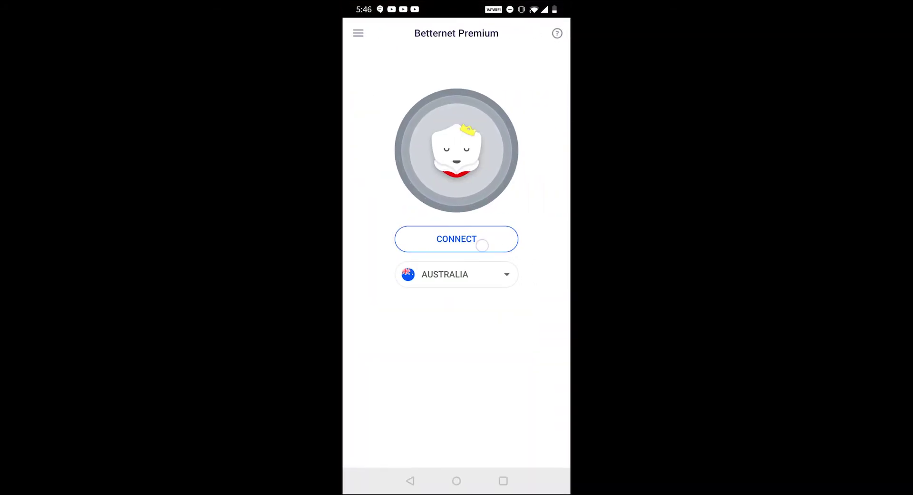
# - Connect Betternet through the United States server and bring the PUBG card into view in Recents
pyautogui.click(457, 238)
pyautogui.click(457, 274)
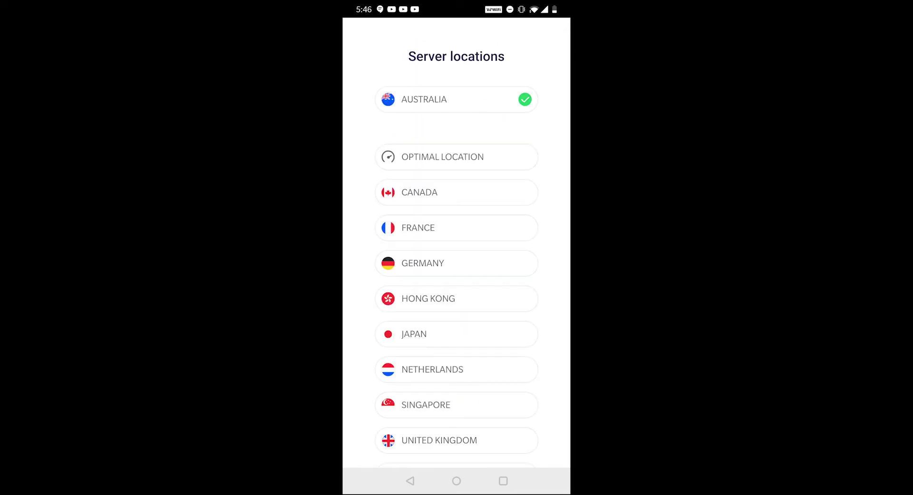
pyautogui.scroll(-2, 500, 344)
pyautogui.click(492, 436)
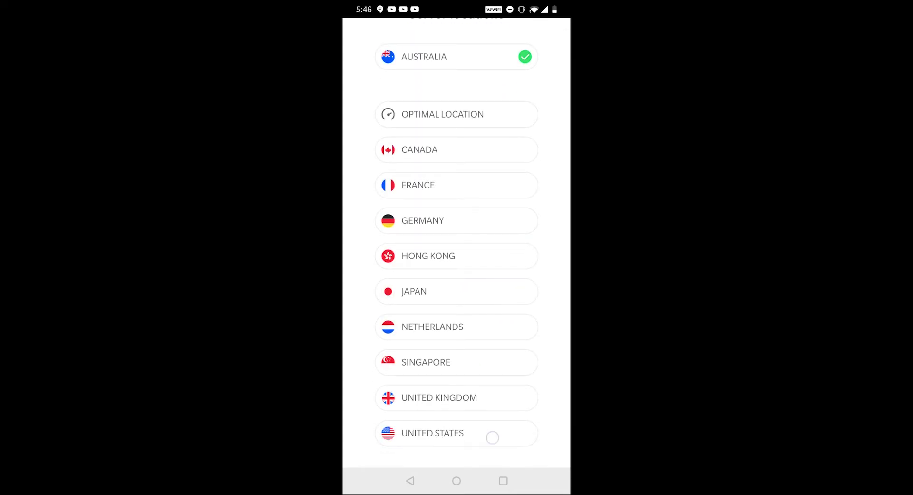
pyautogui.click(483, 239)
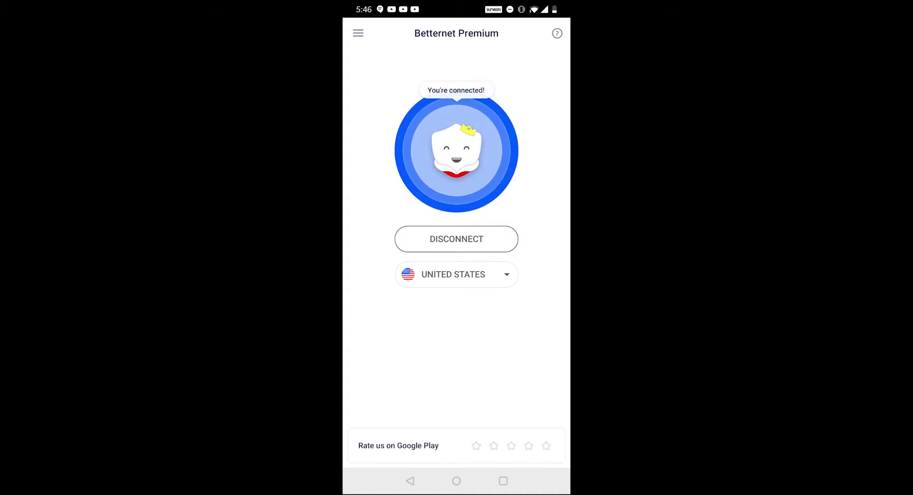
pyautogui.click(503, 480)
pyautogui.moveTo(405, 233); pyautogui.dragTo(547, 233)
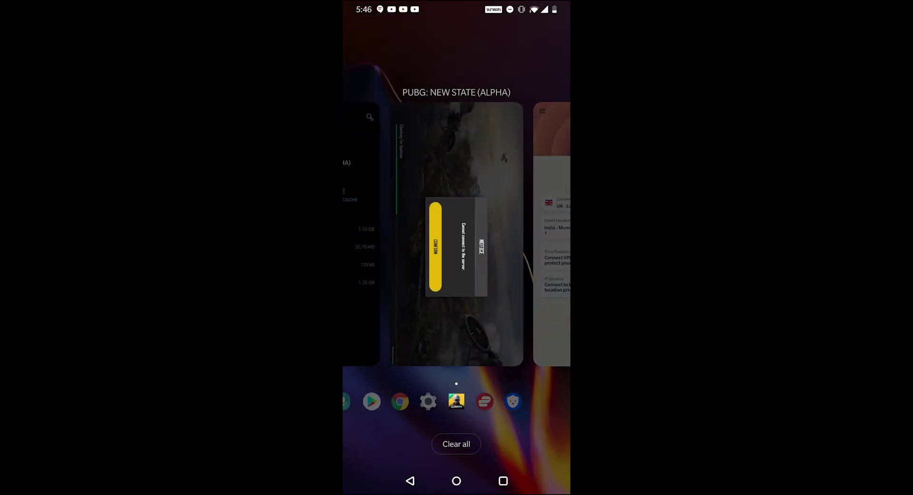
# - Force stop PUBG: NEW STATE from its App info page
pyautogui.click(485, 308)
pyautogui.click(518, 362)
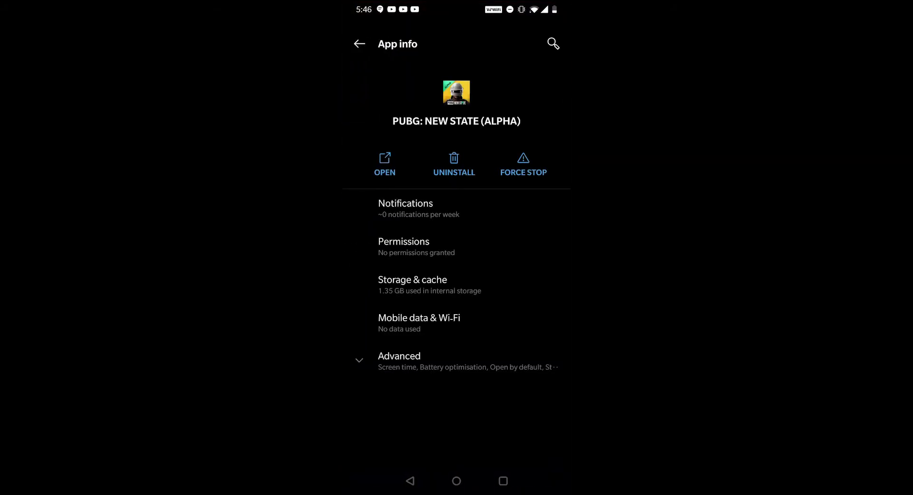
pyautogui.click(523, 159)
pyautogui.click(520, 267)
# - Relaunch the game over Betternet's US VPN; it again stalls at 38% unable to connect
pyautogui.click(503, 481)
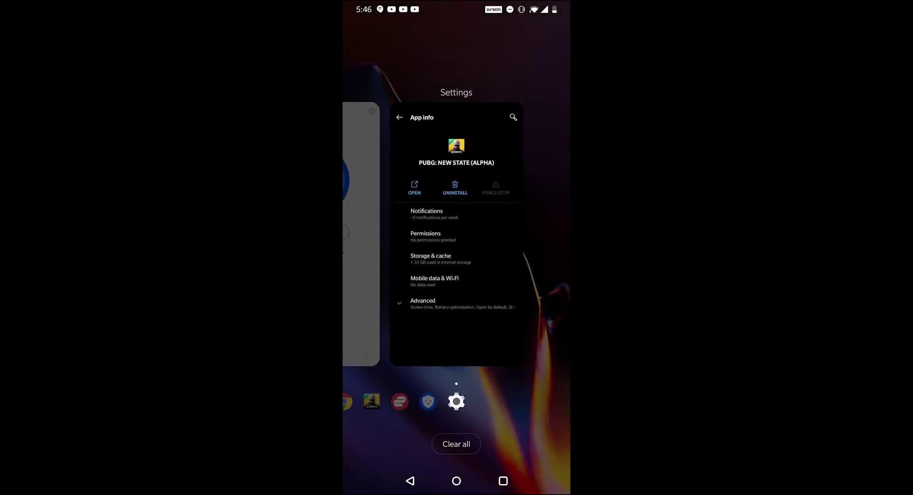
pyautogui.moveTo(425, 281); pyautogui.dragTo(547, 281)
pyautogui.moveTo(363, 281); pyautogui.dragTo(456, 281)
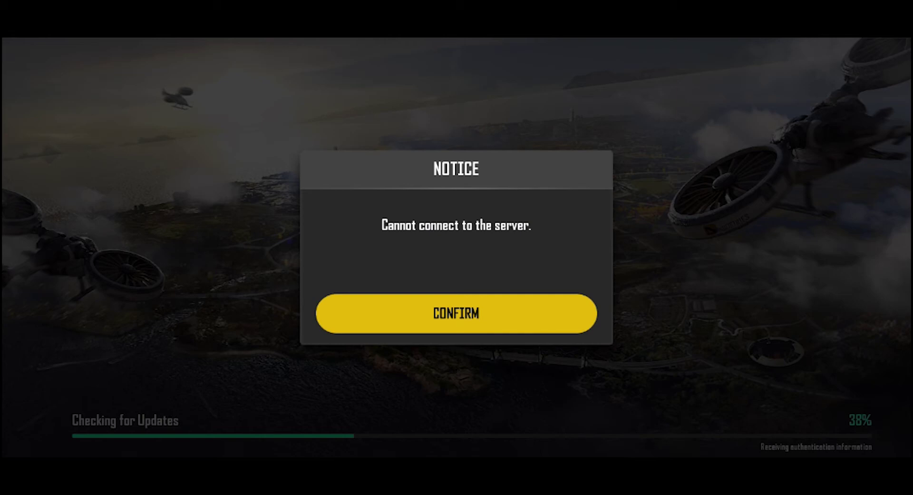
pyautogui.moveTo(908, 309); pyautogui.dragTo(807, 310)
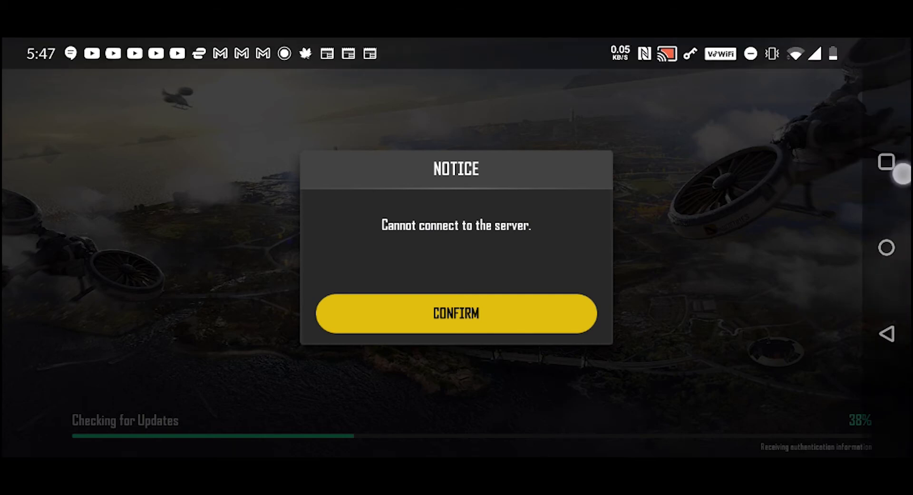
pyautogui.click(886, 161)
pyautogui.moveTo(262, 212); pyautogui.dragTo(618, 212)
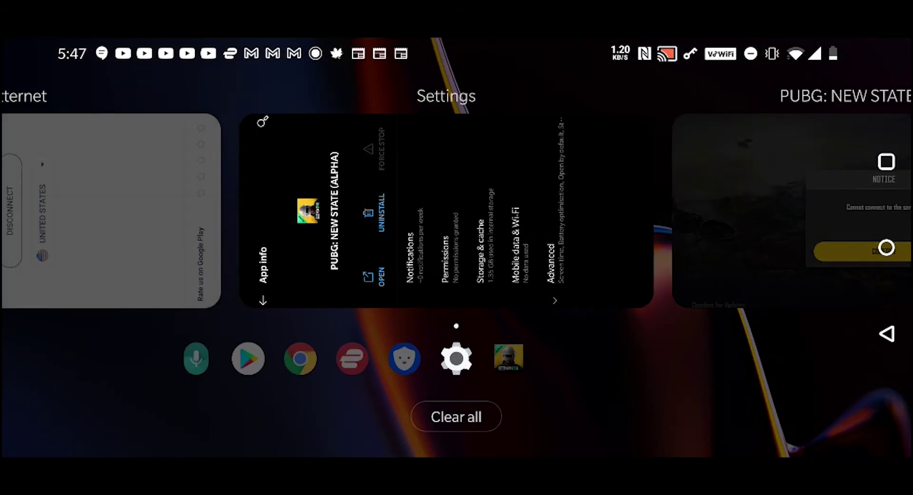
pyautogui.click(340, 228)
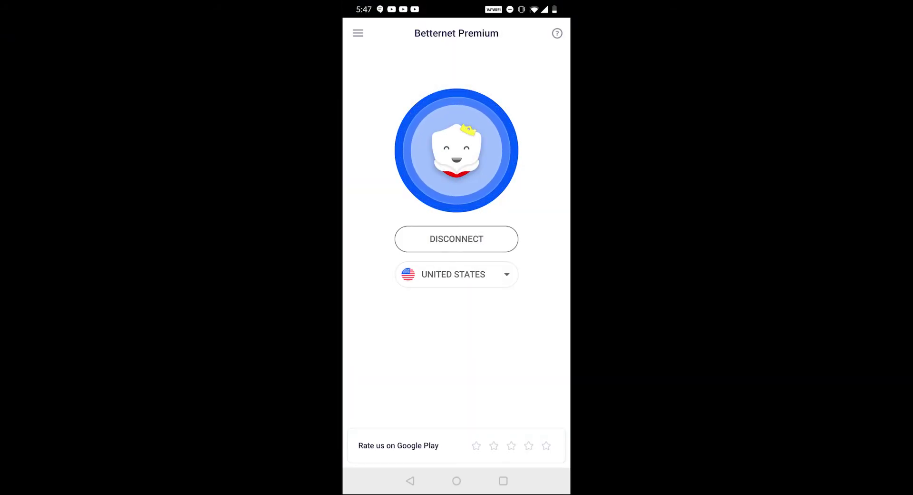
pyautogui.moveTo(402, 2)
pyautogui.mouseDown()
pyautogui.moveTo(399, 205)
pyautogui.moveTo(402, 95)
pyautogui.mouseUp()
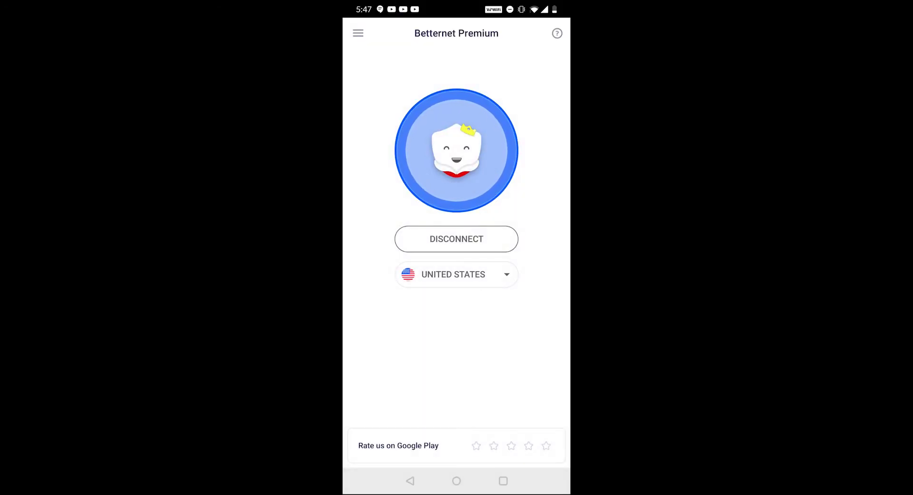
pyautogui.click(503, 480)
pyautogui.moveTo(419, 193); pyautogui.dragTo(553, 193)
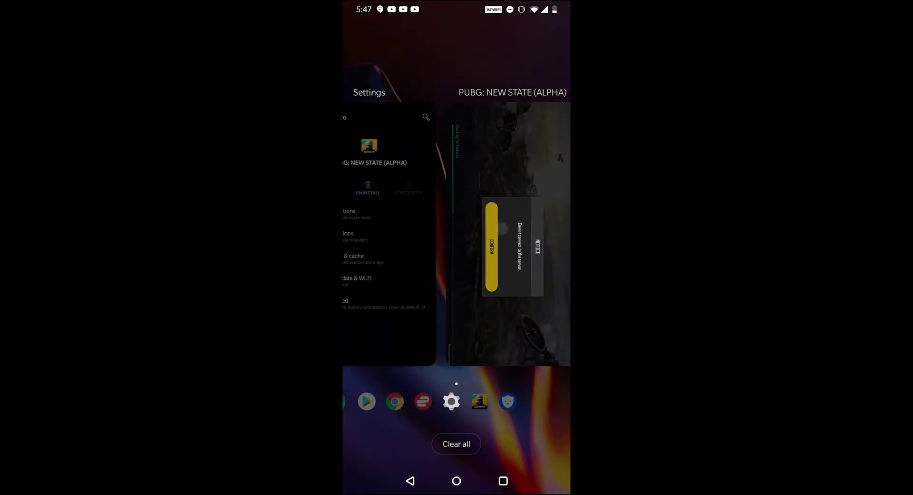
pyautogui.click(553, 193)
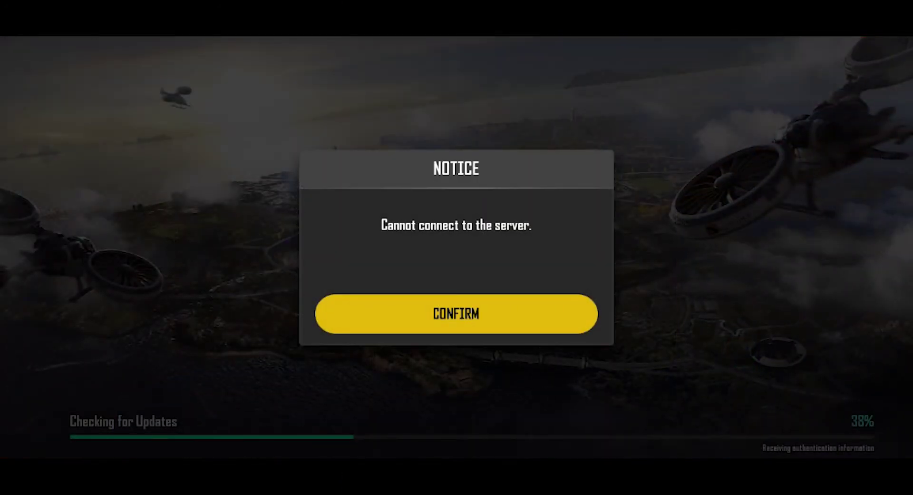
pyautogui.click(569, 319)
pyautogui.moveTo(906, 228); pyautogui.dragTo(789, 228)
# - Switch back to the Betternet VPN app from the recent apps
pyautogui.click(892, 163)
pyautogui.moveTo(285, 209); pyautogui.dragTo(666, 209)
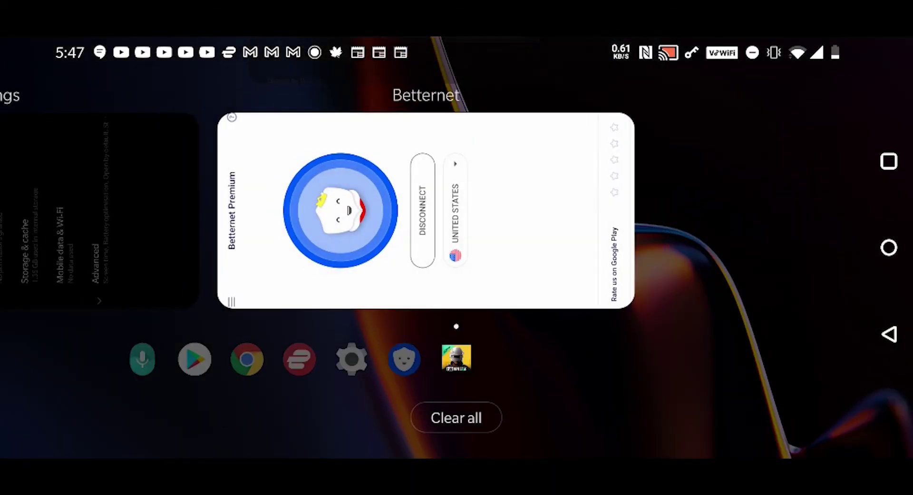
pyautogui.moveTo(626, 181)
pyautogui.mouseDown()
pyautogui.moveTo(561, 180)
pyautogui.moveTo(553, 169)
pyautogui.mouseUp()
pyautogui.click(553, 169)
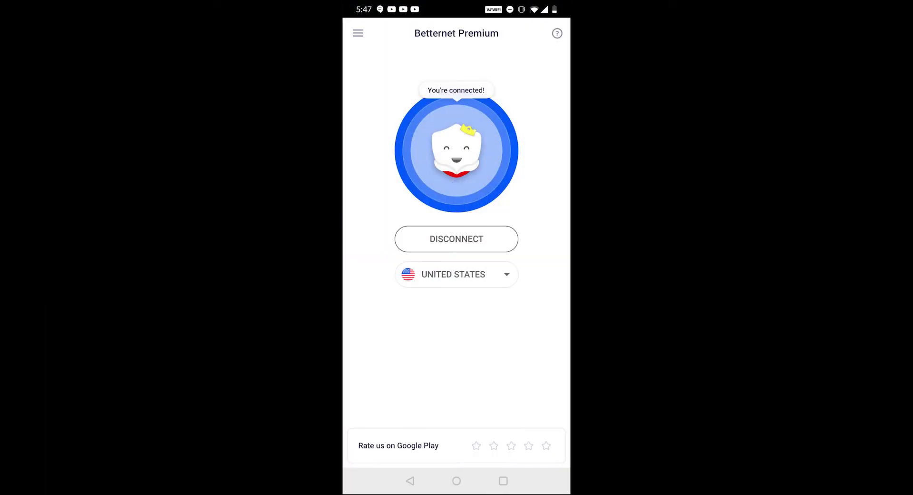
# - Disconnect from the United States server and connect Betternet through Canada
pyautogui.click(456, 239)
pyautogui.click(457, 274)
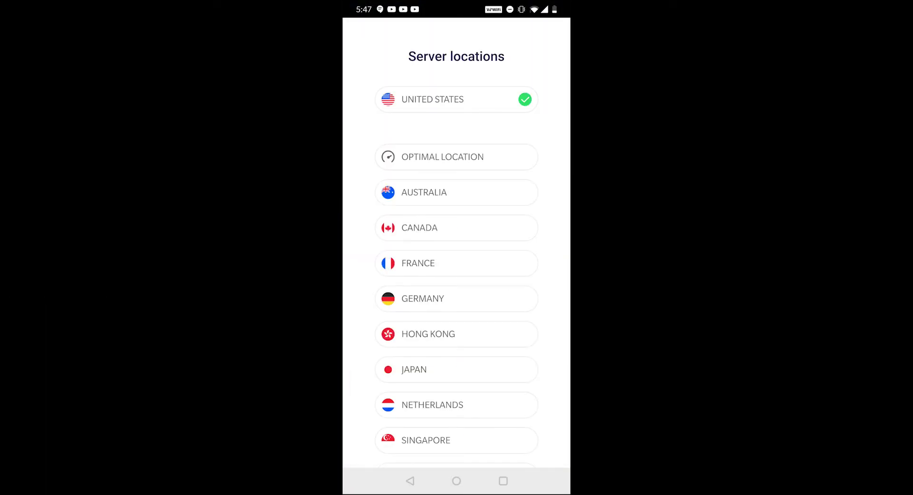
pyautogui.moveTo(497, 375); pyautogui.dragTo(497, 334)
pyautogui.moveTo(497, 295); pyautogui.dragTo(497, 337)
pyautogui.scroll(-2, 457, 261)
pyautogui.click(512, 189)
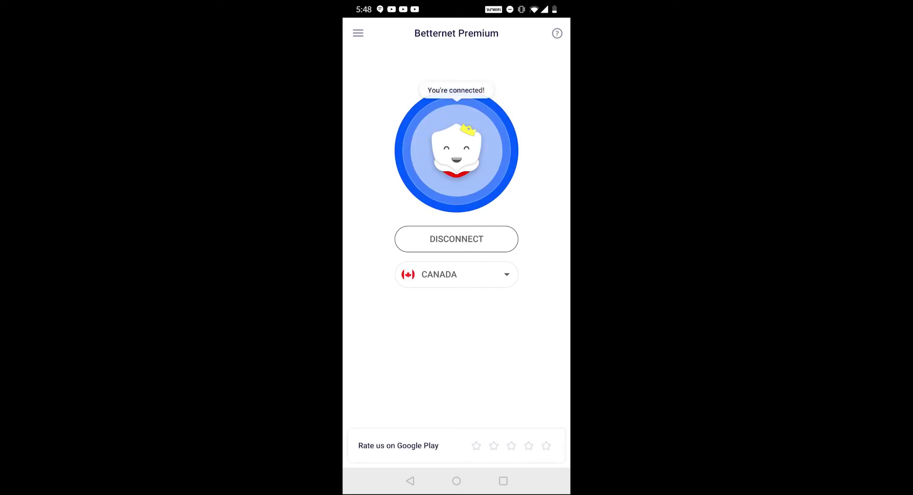
# - Leave Betternet connected and return to the phone's home screen
pyautogui.click(503, 481)
pyautogui.moveTo(419, 238); pyautogui.dragTo(546, 237)
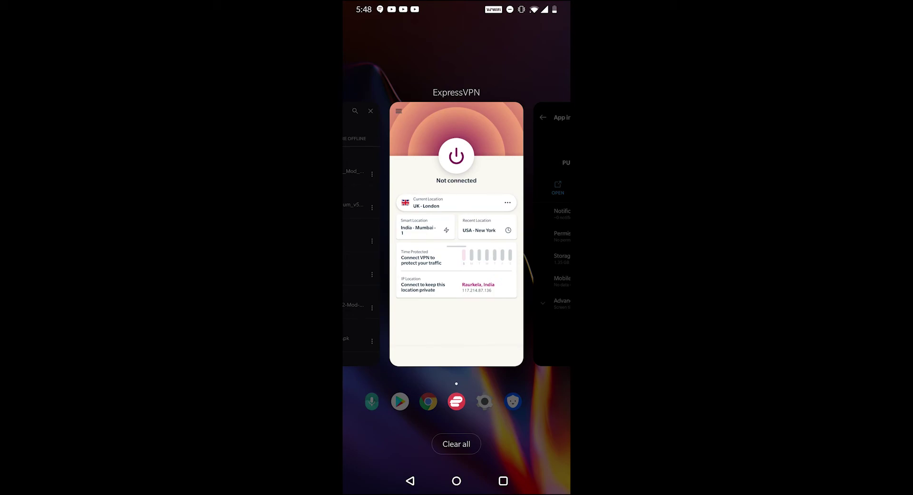
pyautogui.click(456, 480)
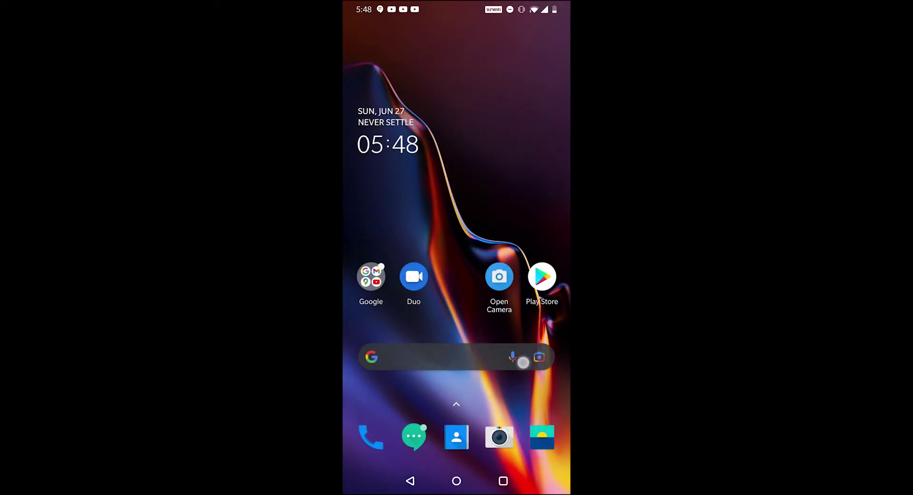
# - Launch PUBG: NEW STATE from the app drawer and dismiss the 'Cannot connect to the server' notice
pyautogui.moveTo(457, 381); pyautogui.dragTo(457, 143)
pyautogui.scroll(-3, 457, 276)
pyautogui.scroll(-7, 499, 244)
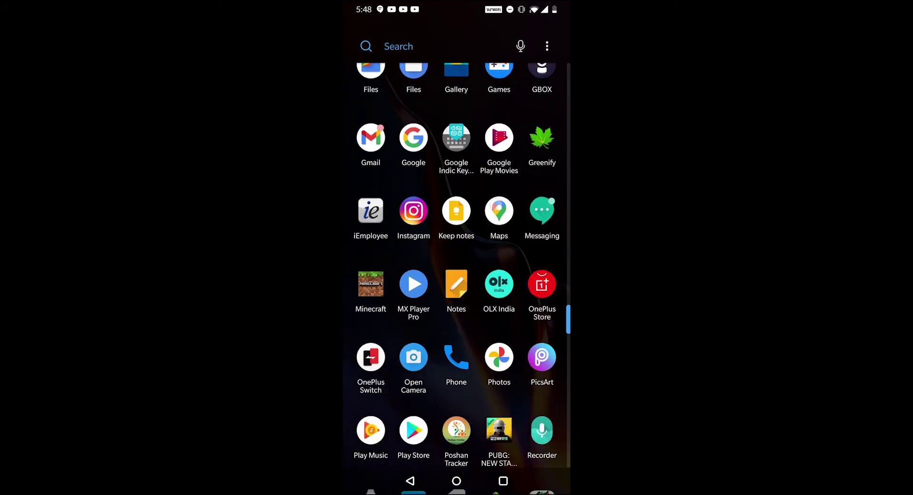
pyautogui.click(495, 340)
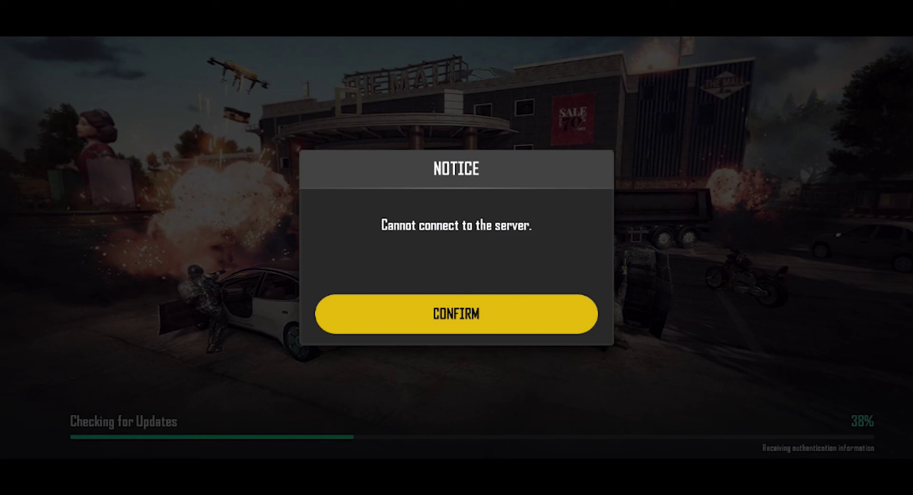
pyautogui.click(549, 306)
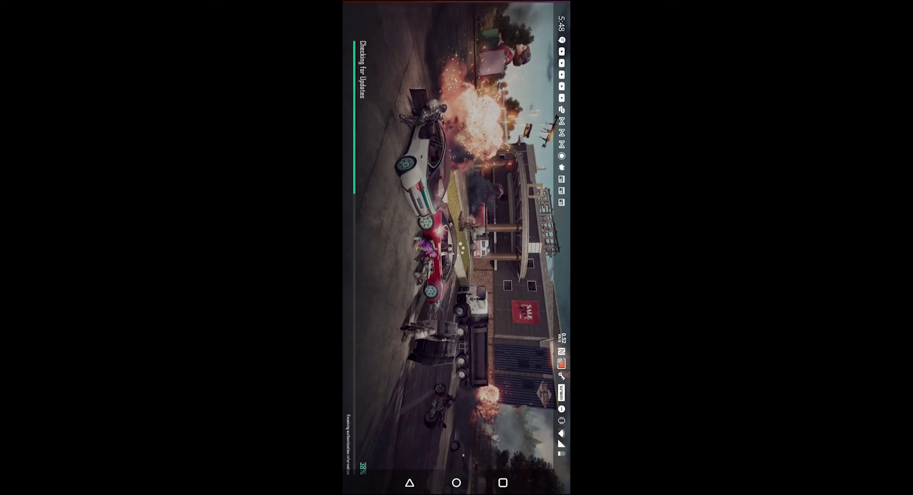
# - Force stop PUBG: NEW STATE from its App info page and confirm
pyautogui.click(456, 480)
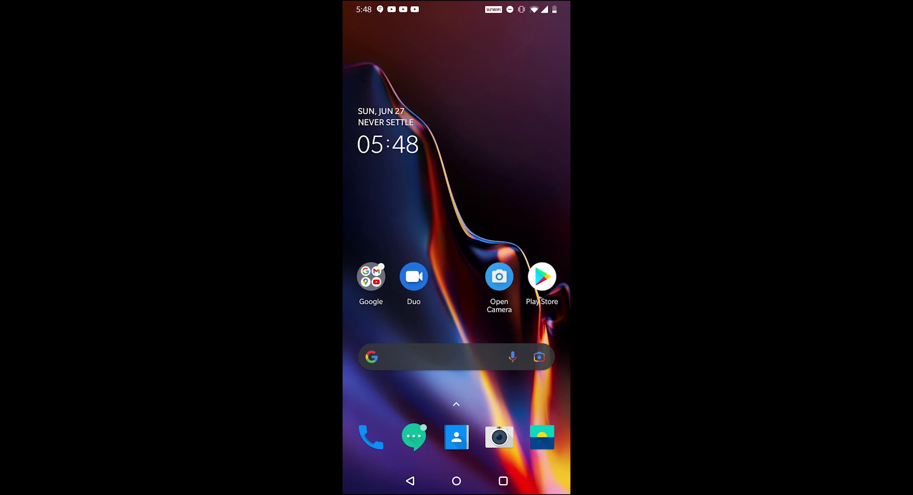
pyautogui.click(503, 481)
pyautogui.click(457, 186)
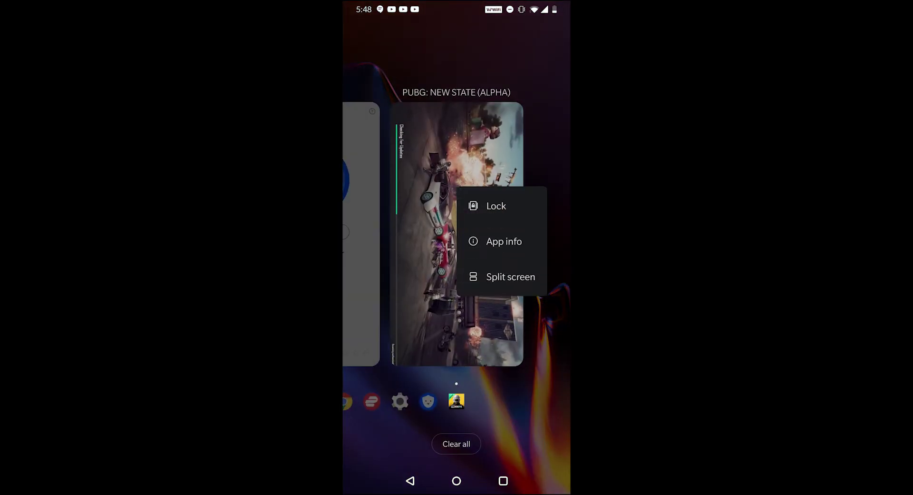
pyautogui.click(523, 246)
pyautogui.click(523, 163)
pyautogui.click(512, 282)
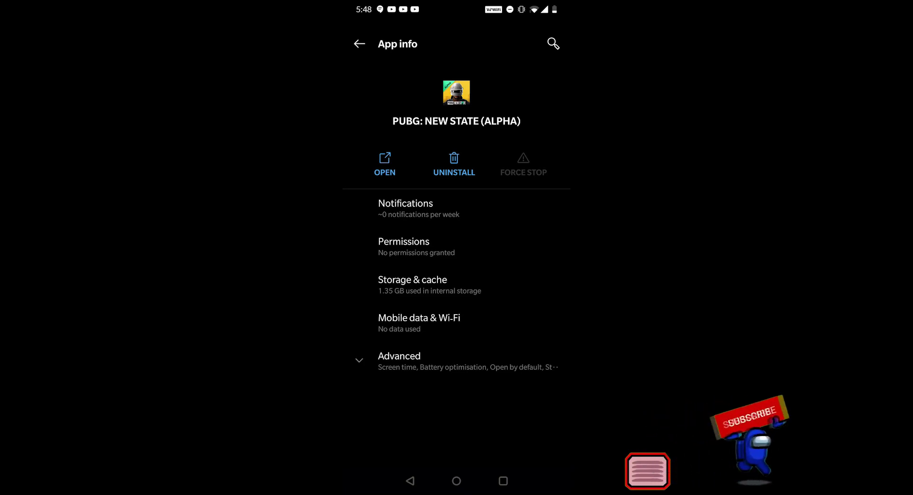
# - Turn off Betternet's Canada VPN connection, keeping Canada selected
pyautogui.click(503, 481)
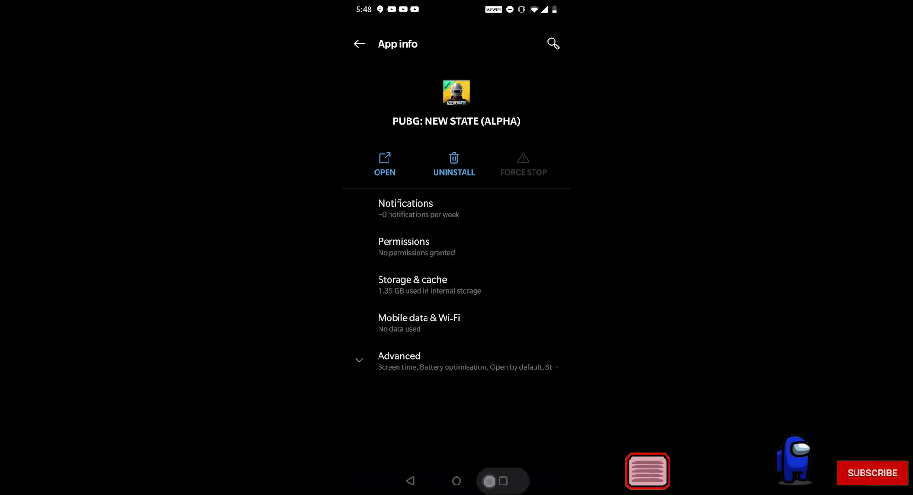
pyautogui.moveTo(522, 306); pyautogui.dragTo(566, 304)
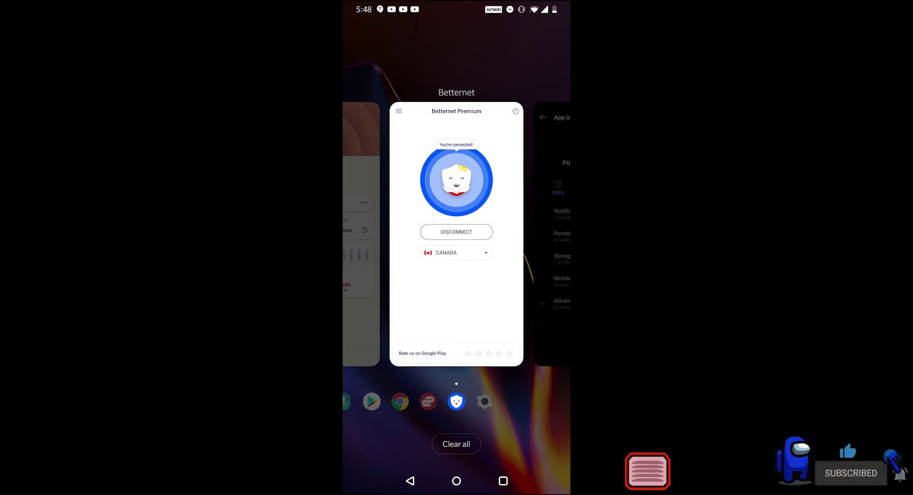
pyautogui.click(430, 312)
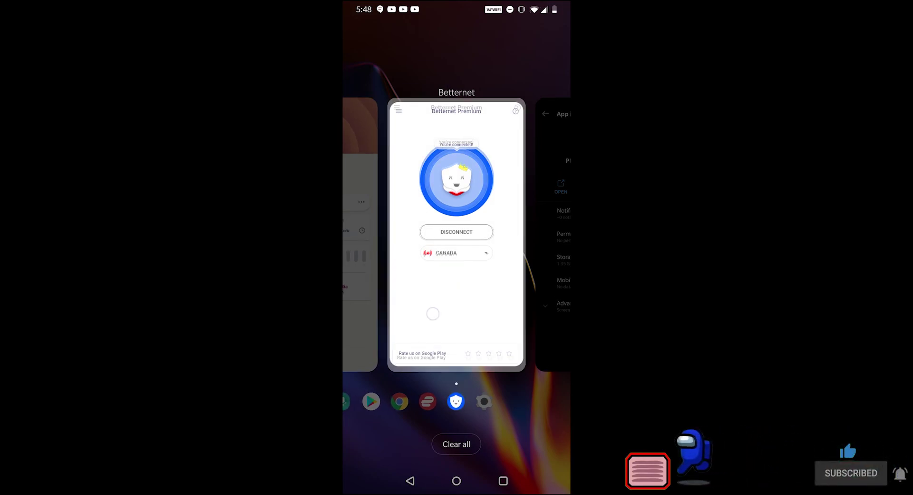
pyautogui.click(485, 234)
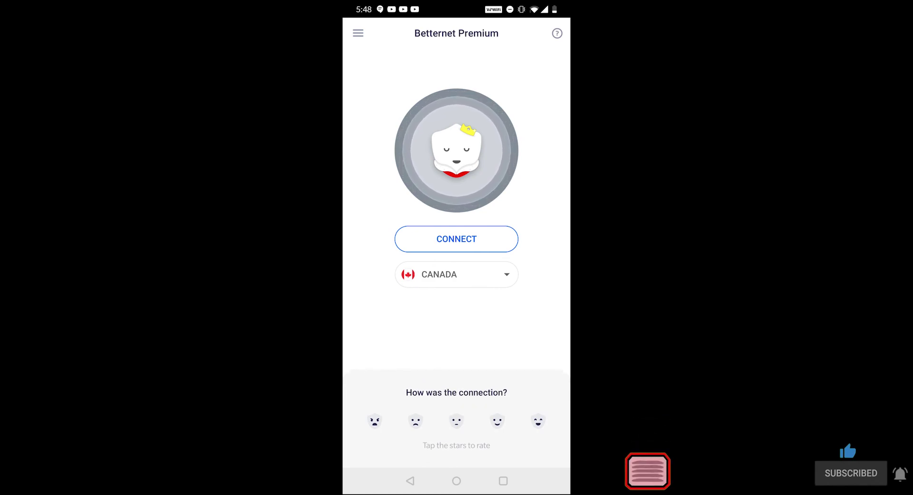
pyautogui.click(521, 478)
pyautogui.moveTo(428, 304); pyautogui.dragTo(547, 304)
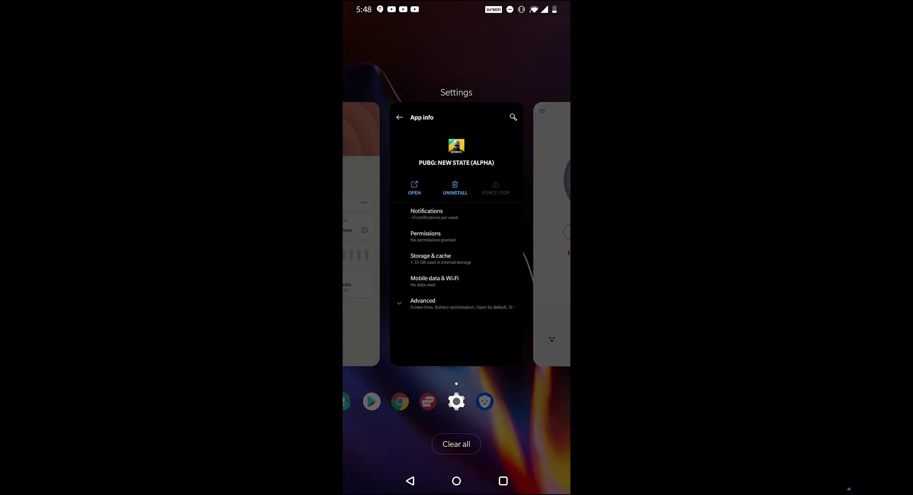